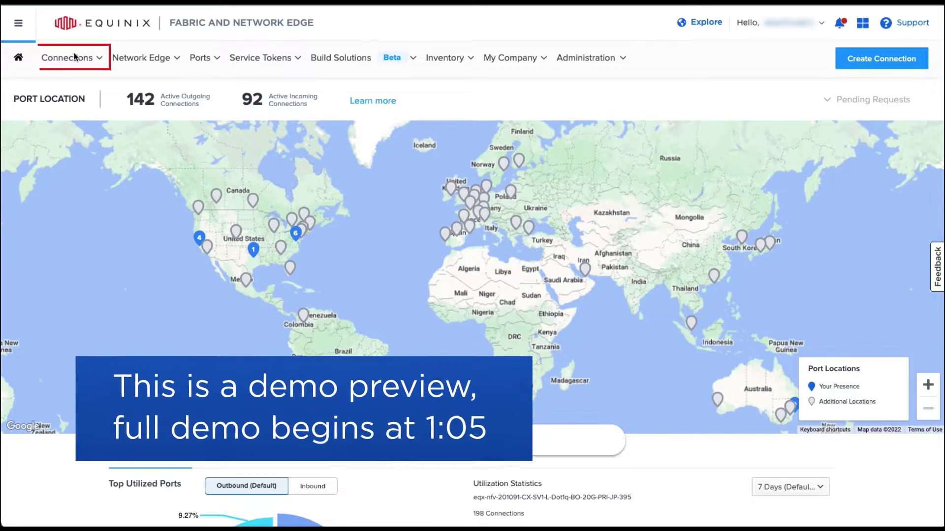
Start a new E-line connection between your own assets
{"action": "left_click", "coordinate": [74, 57]}
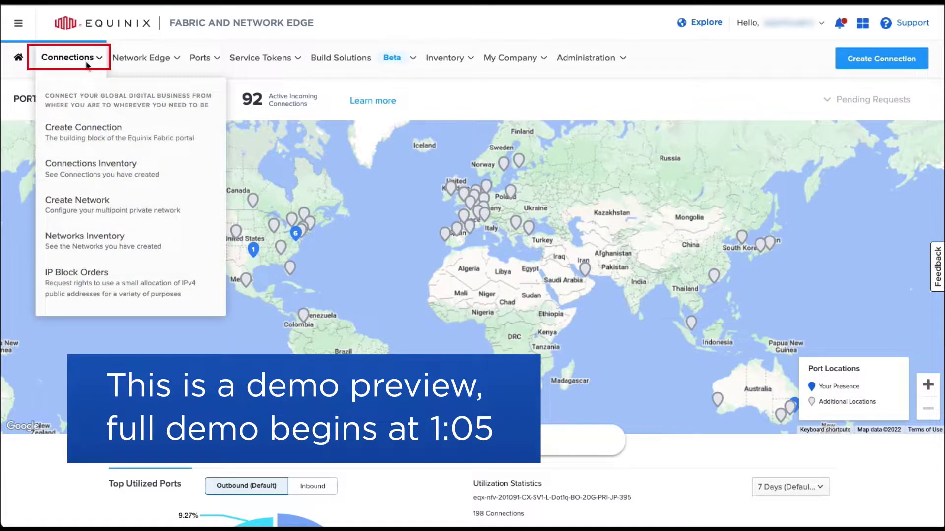
{"action": "left_click", "coordinate": [111, 133]}
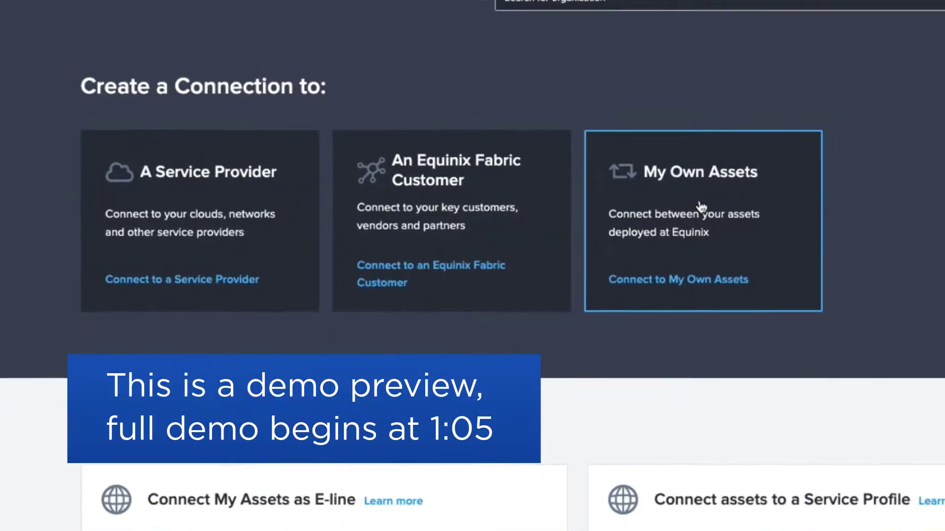
{"action": "left_click", "coordinate": [698, 206]}
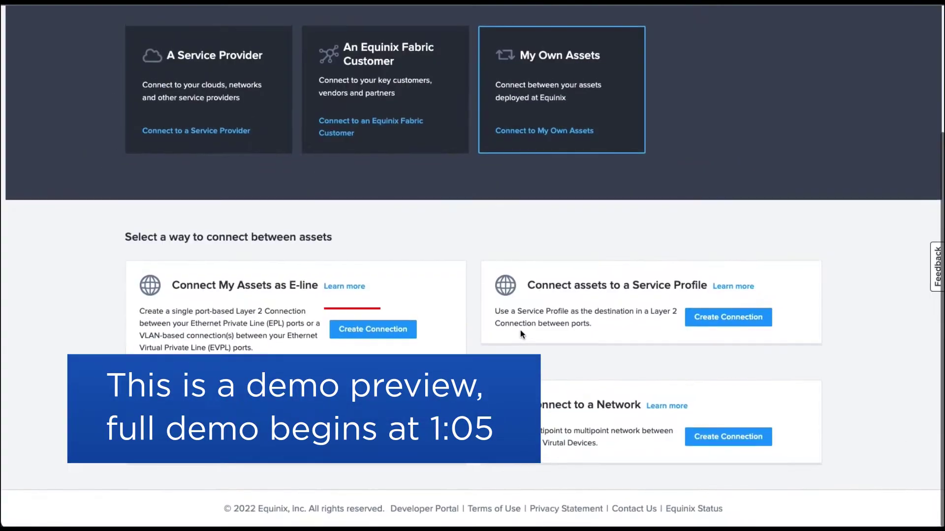
{"action": "left_click", "coordinate": [365, 330]}
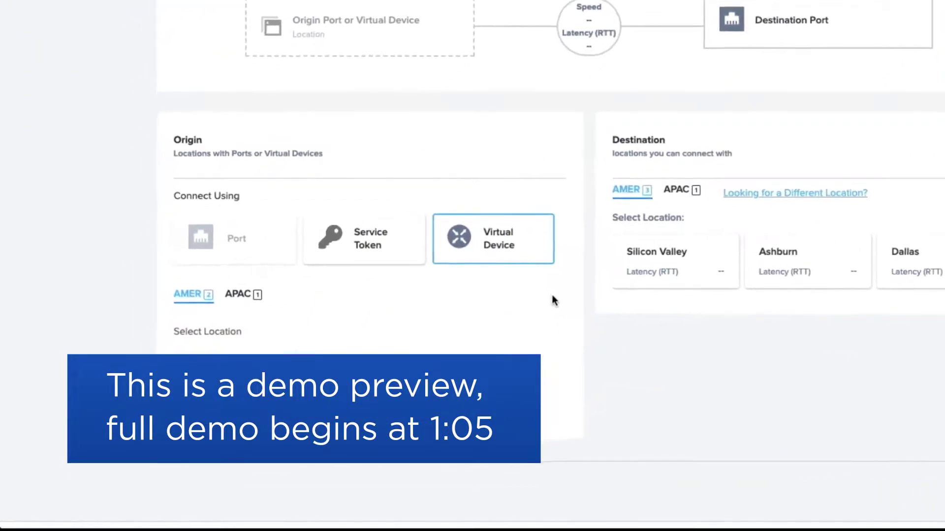
Choose Sydney in APAC as both the origin and destination location
{"action": "scroll", "coordinate": [550, 300], "scroll_direction": "down", "scroll_amount": 1}
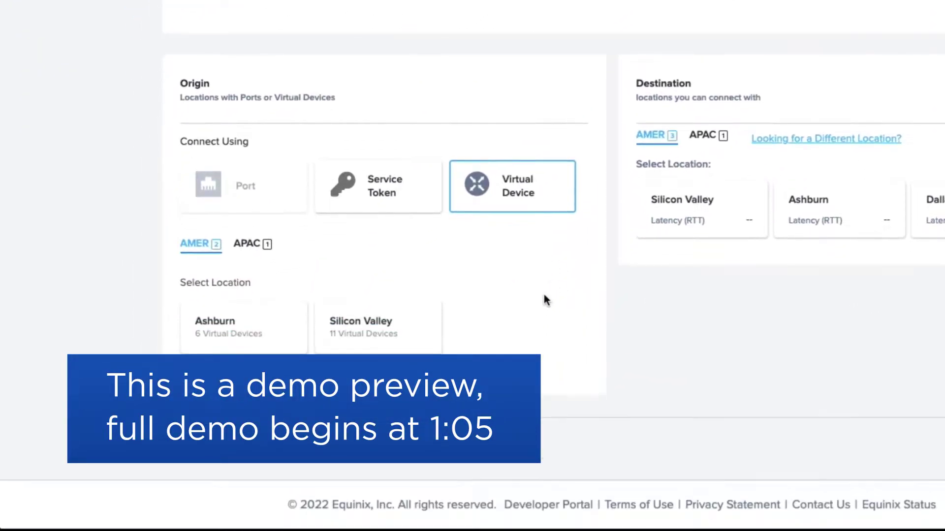
{"action": "left_click", "coordinate": [244, 246]}
{"action": "left_click", "coordinate": [211, 342]}
{"action": "scroll", "coordinate": [643, 320], "scroll_direction": "down", "scroll_amount": 2}
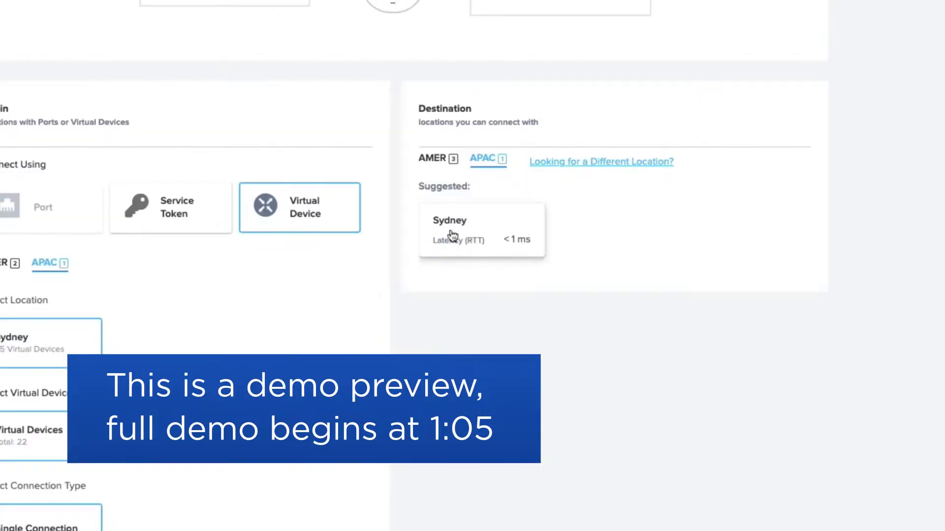
{"action": "left_click", "coordinate": [455, 227]}
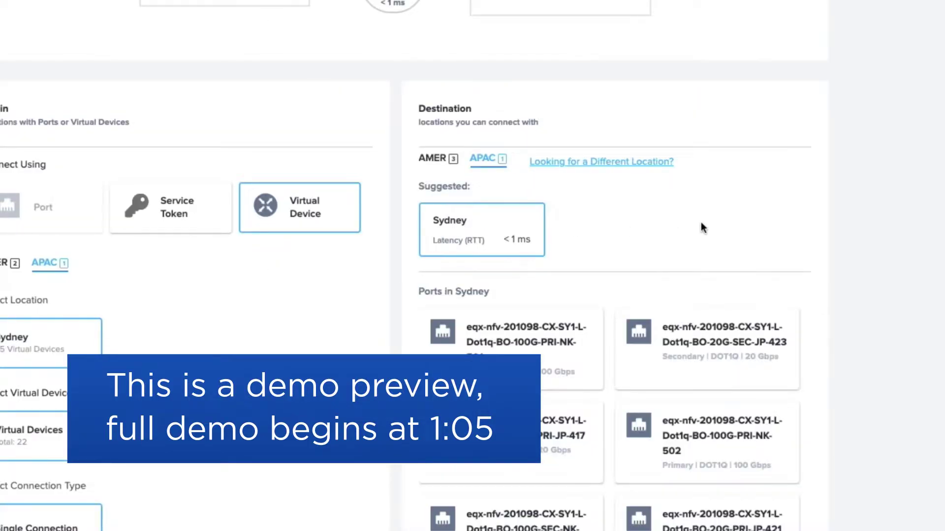
{"action": "scroll", "coordinate": [615, 261], "scroll_direction": "down", "scroll_amount": 1}
{"action": "scroll", "coordinate": [881, 276], "scroll_direction": "down", "scroll_amount": 10}
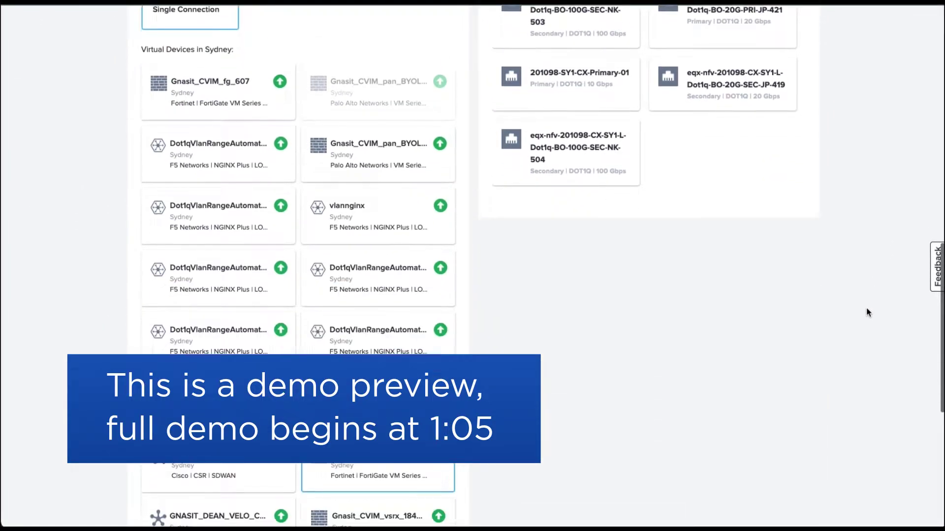
{"action": "scroll", "coordinate": [866, 308], "scroll_direction": "down", "scroll_amount": 7}
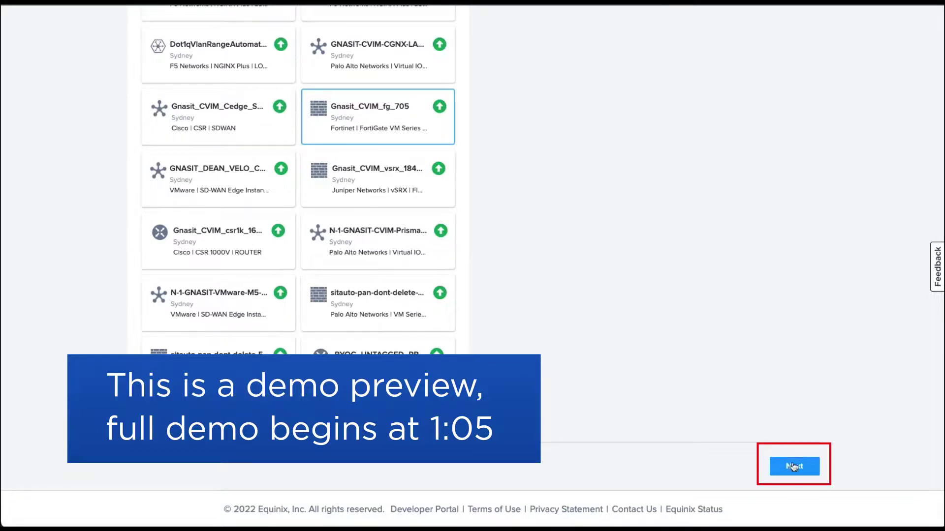
{"action": "left_click", "coordinate": [794, 464]}
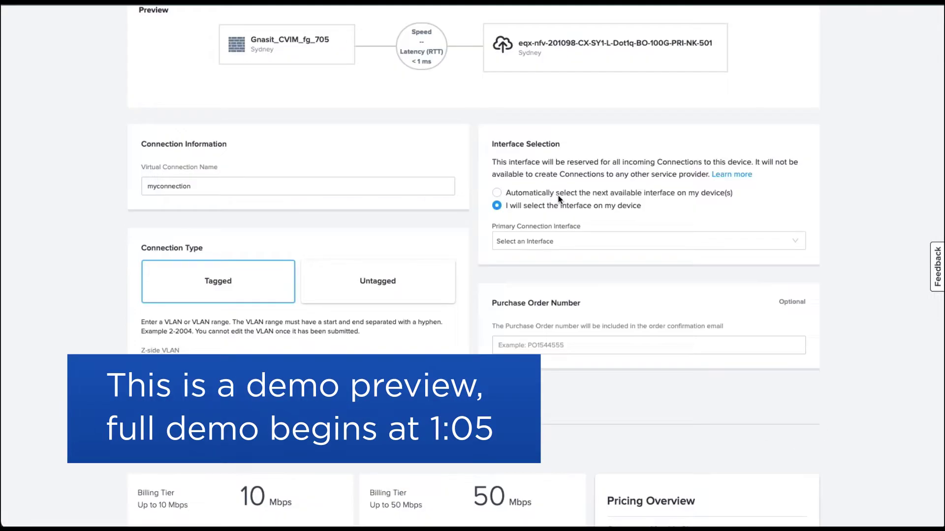
Keep automatic interface selection and choose the 200 Mbps speed tier
{"action": "left_click", "coordinate": [559, 197]}
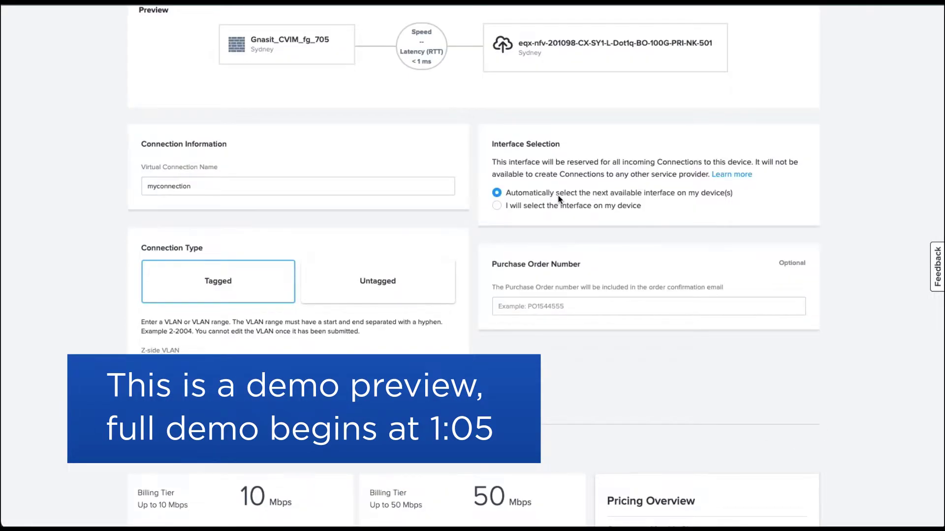
{"action": "scroll", "coordinate": [559, 198], "scroll_direction": "down", "scroll_amount": 5}
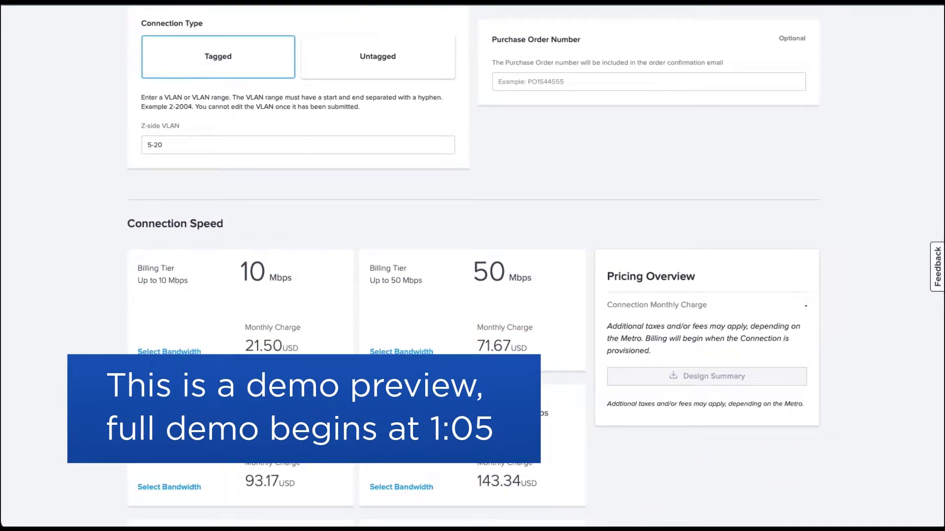
{"action": "left_click", "coordinate": [169, 487]}
{"action": "scroll", "coordinate": [826, 464], "scroll_direction": "down", "scroll_amount": 8}
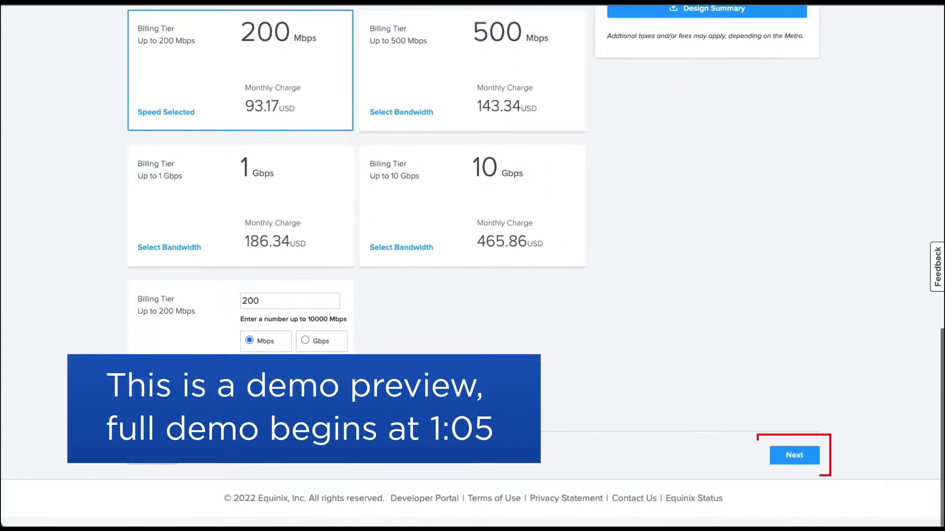
{"action": "left_click", "coordinate": [810, 465]}
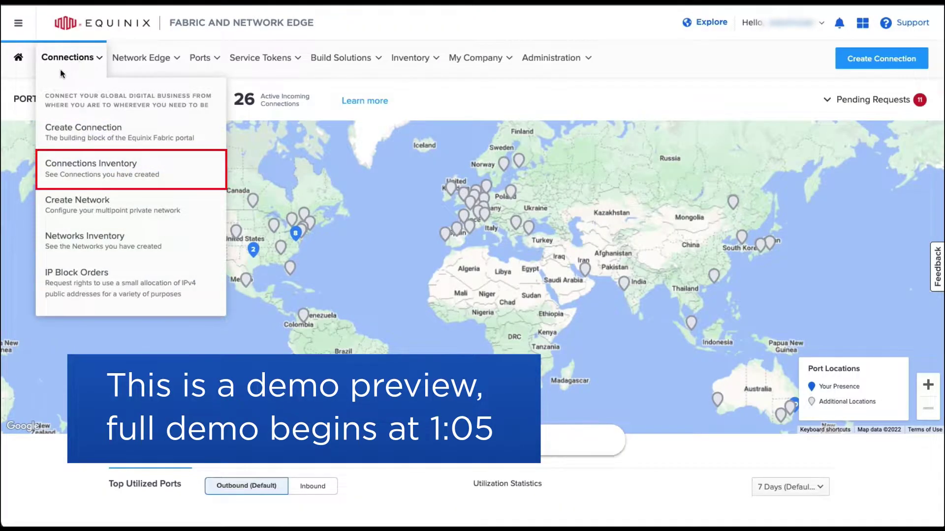
Add the Origin VLAN Tagging column to the Connections Inventory
{"action": "left_click", "coordinate": [108, 178]}
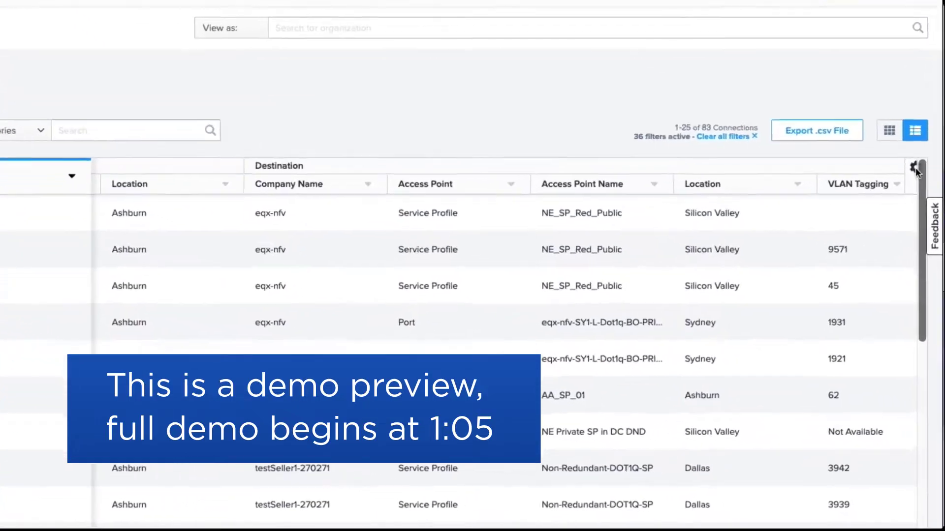
{"action": "left_click", "coordinate": [918, 183]}
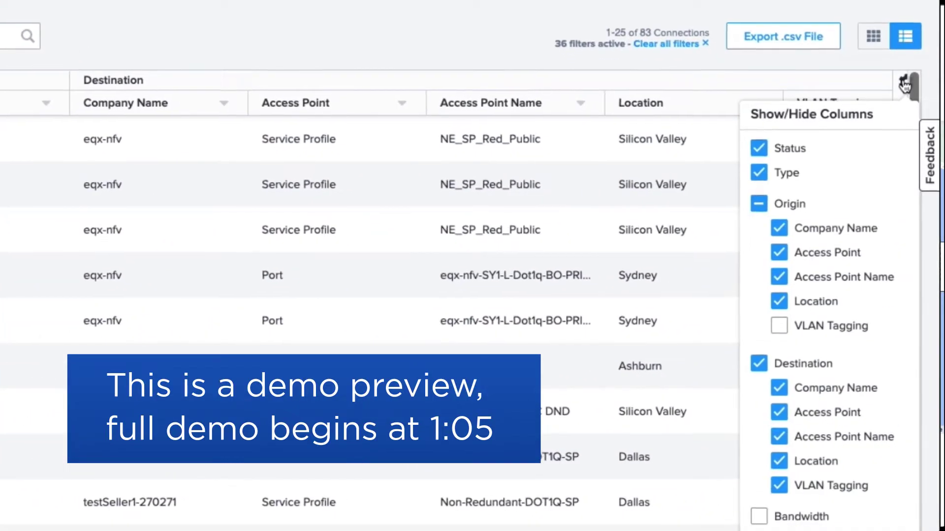
{"action": "left_click", "coordinate": [782, 329]}
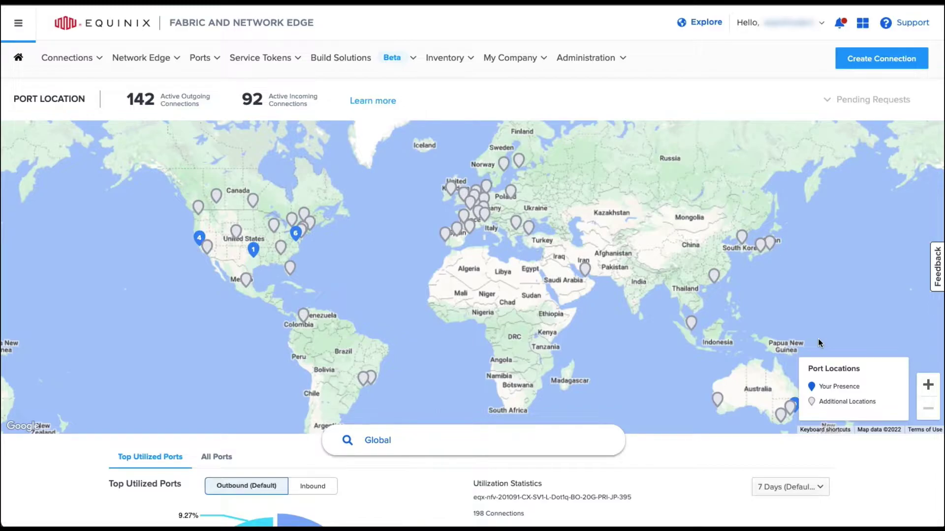
From Connections, choose My Own Assets and create an E-line connection
{"action": "left_click", "coordinate": [67, 57]}
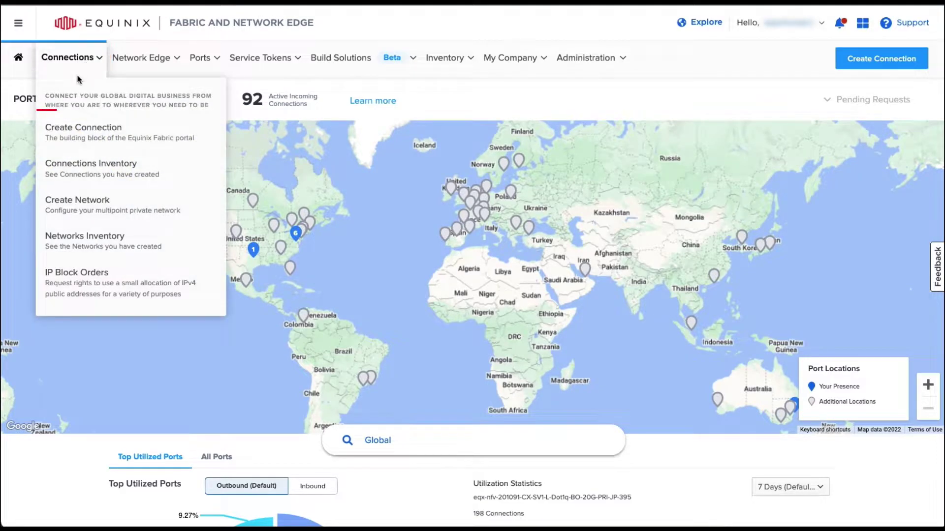
{"action": "left_click", "coordinate": [110, 132]}
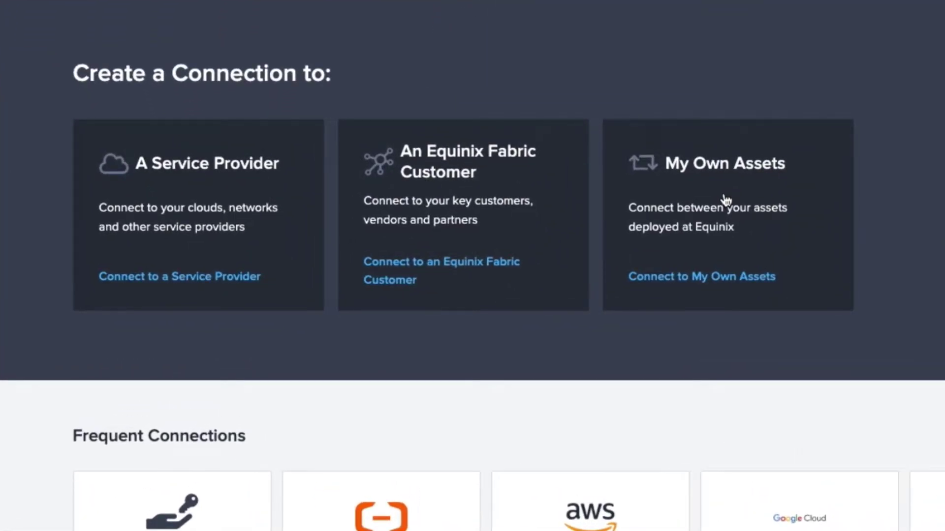
{"action": "left_click", "coordinate": [727, 202]}
{"action": "scroll", "coordinate": [666, 493], "scroll_direction": "down", "scroll_amount": 1}
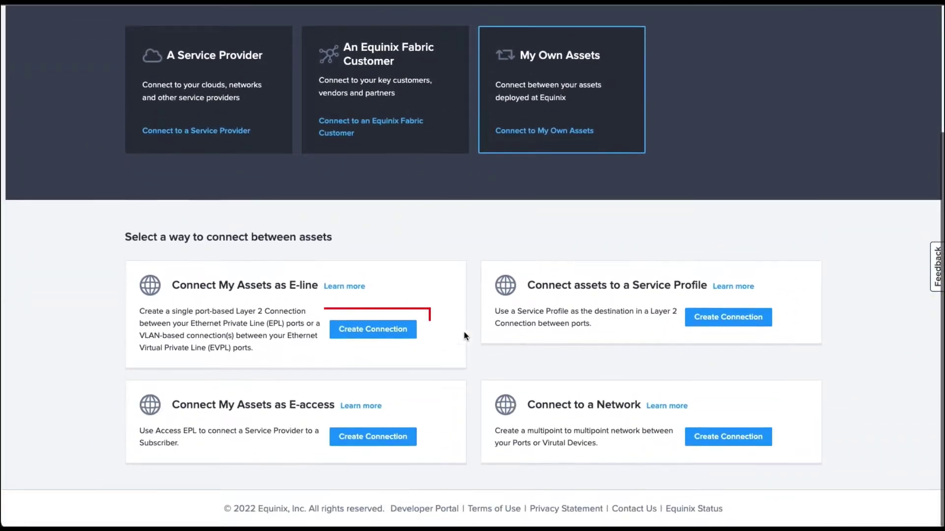
{"action": "left_click", "coordinate": [365, 330]}
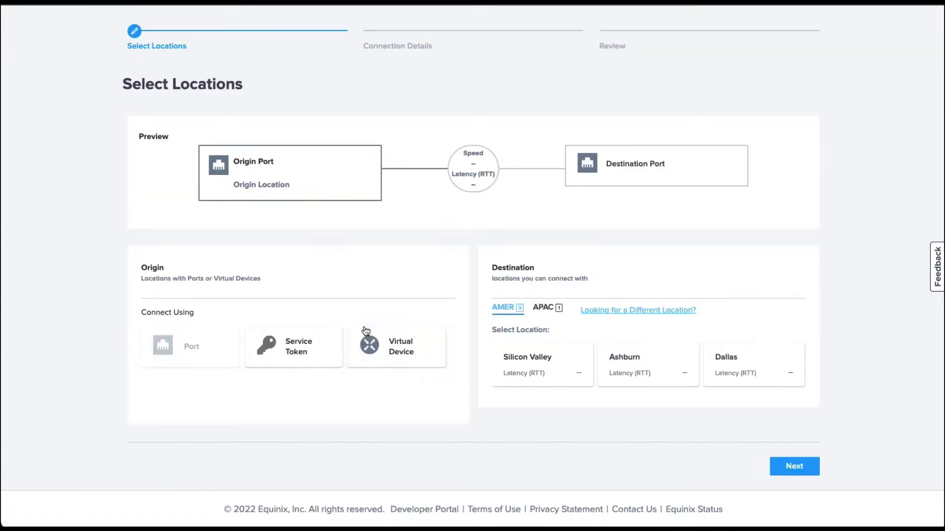
Set the origin to single virtual device Gnasit_CVIM_fg_705 in Sydney, APAC
{"action": "left_click", "coordinate": [389, 347]}
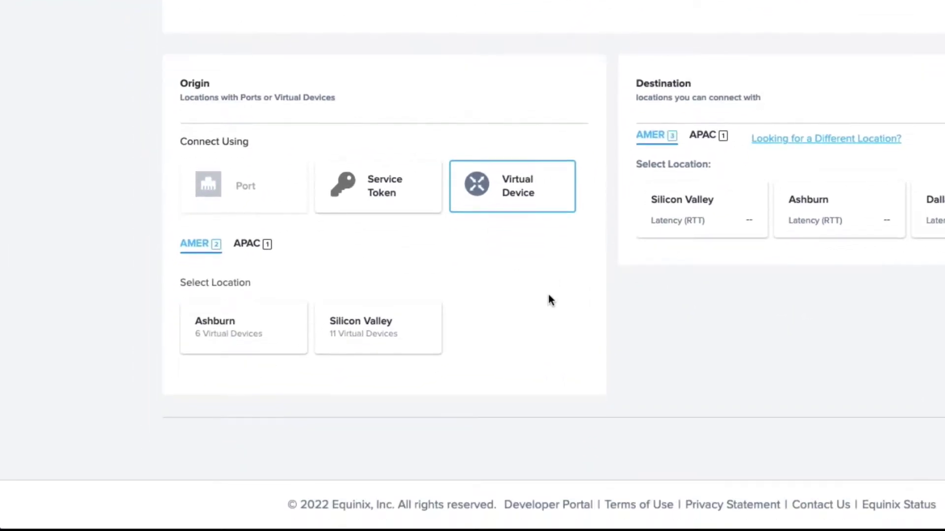
{"action": "left_click", "coordinate": [246, 244]}
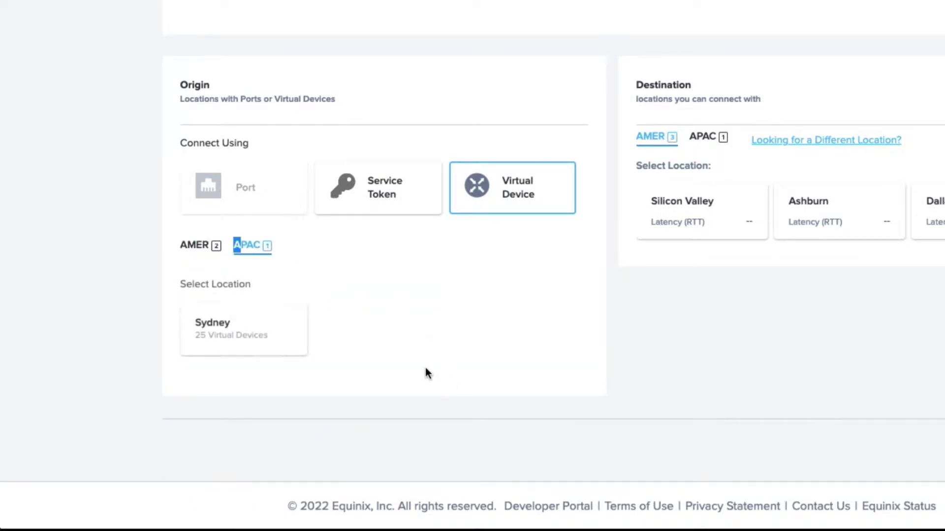
{"action": "left_click", "coordinate": [296, 340]}
{"action": "scroll", "coordinate": [639, 314], "scroll_direction": "down", "scroll_amount": 2}
{"action": "left_click", "coordinate": [265, 344]}
{"action": "scroll", "coordinate": [506, 197], "scroll_direction": "down", "scroll_amount": 5}
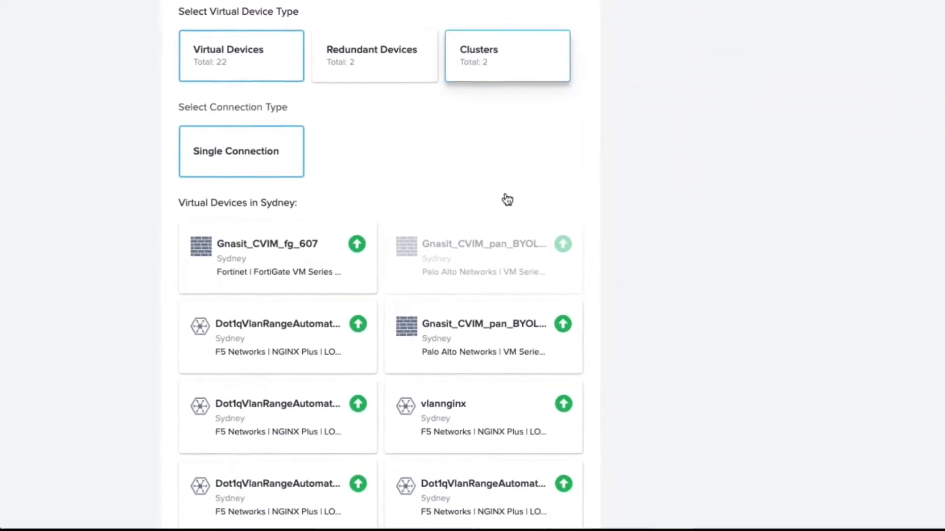
{"action": "scroll", "coordinate": [557, 256], "scroll_direction": "down", "scroll_amount": 1}
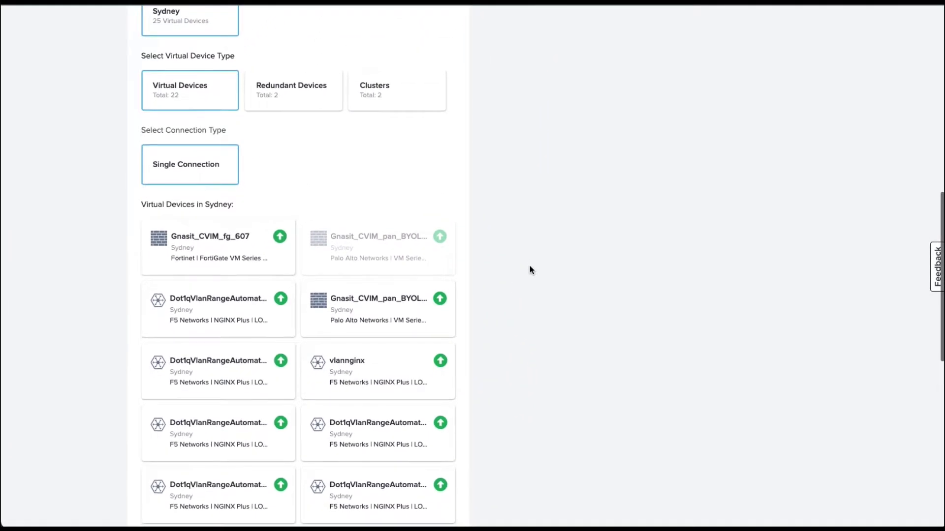
{"action": "scroll", "coordinate": [530, 268], "scroll_direction": "down", "scroll_amount": 4}
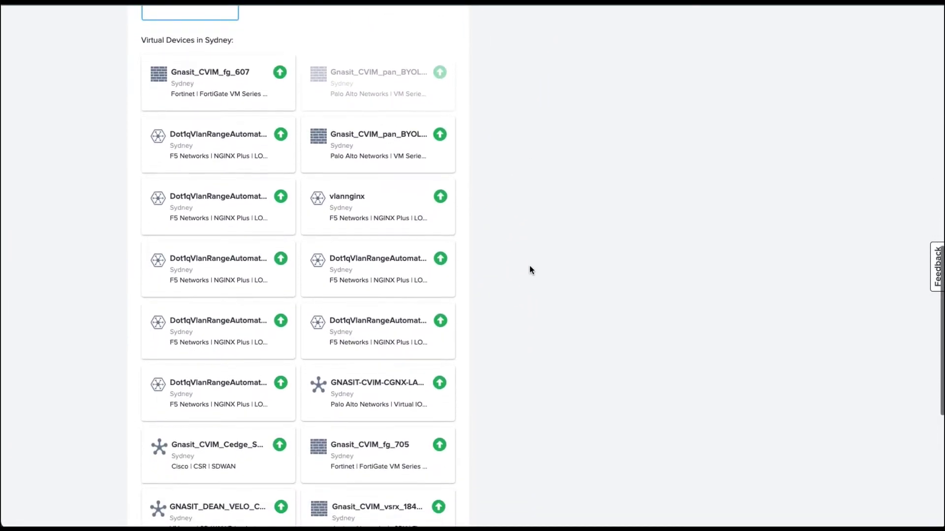
{"action": "scroll", "coordinate": [529, 269], "scroll_direction": "down", "scroll_amount": 1}
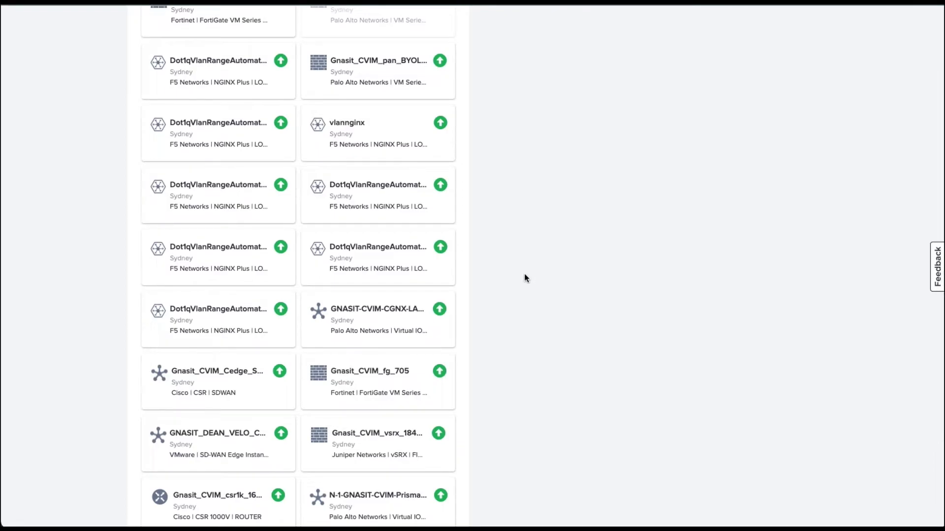
{"action": "left_click", "coordinate": [359, 382]}
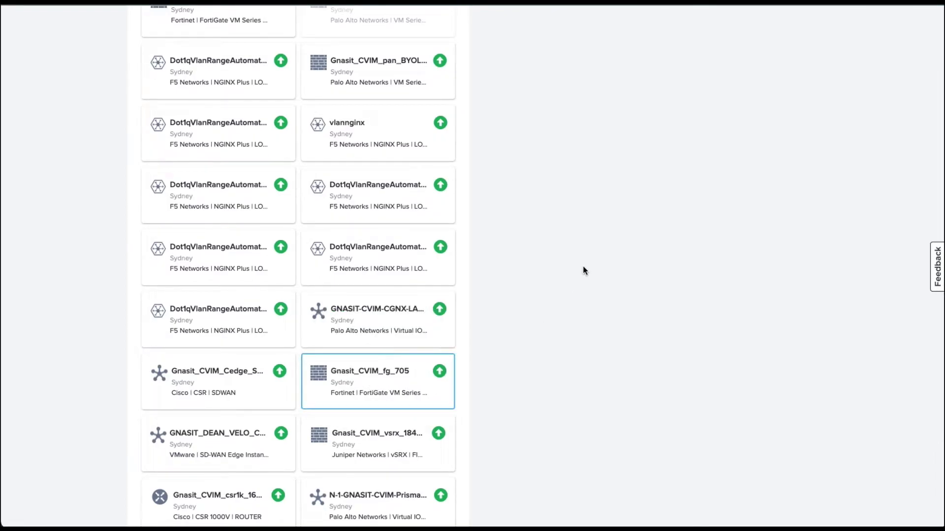
{"action": "scroll", "coordinate": [576, 271], "scroll_direction": "down", "scroll_amount": 1}
{"action": "scroll", "coordinate": [555, 297], "scroll_direction": "down", "scroll_amount": 3}
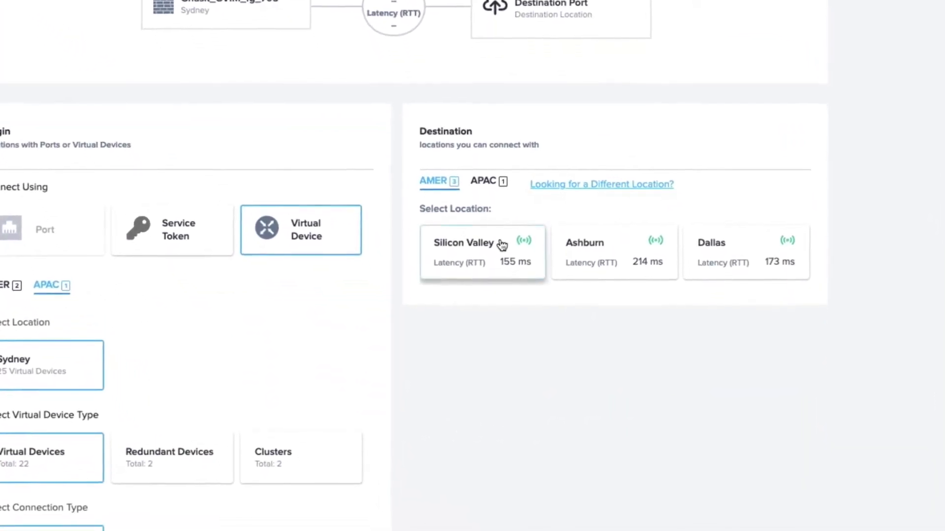
Pick the first Sydney port in APAC as the destination and continue
{"action": "left_click", "coordinate": [485, 160]}
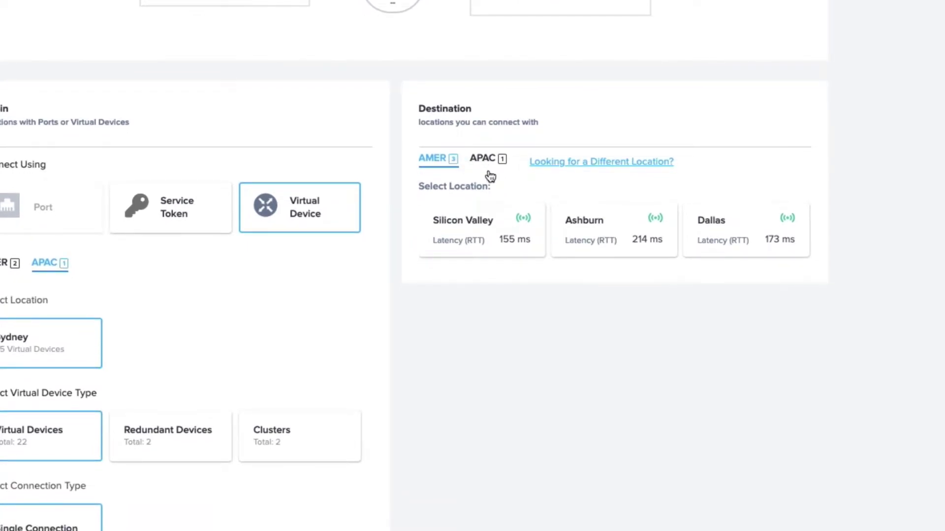
{"action": "left_click", "coordinate": [456, 227]}
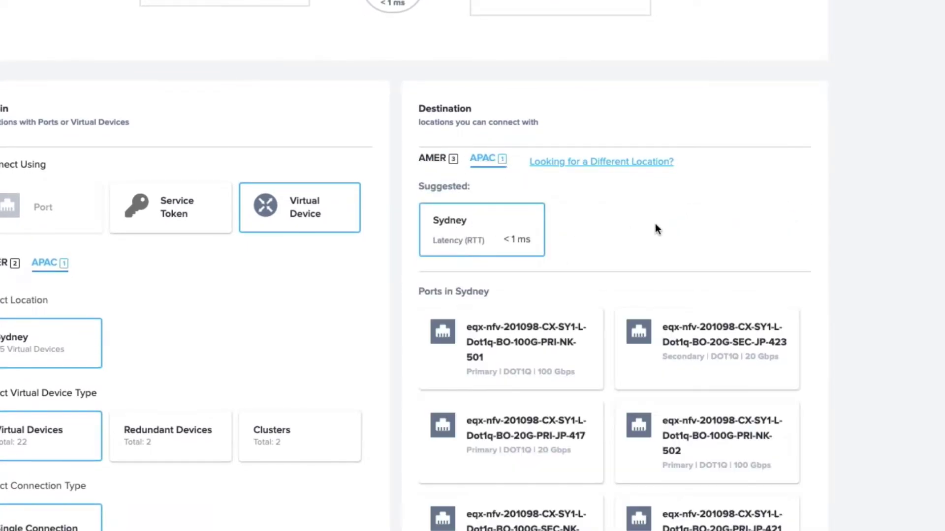
{"action": "scroll", "coordinate": [710, 228], "scroll_direction": "down", "scroll_amount": 2}
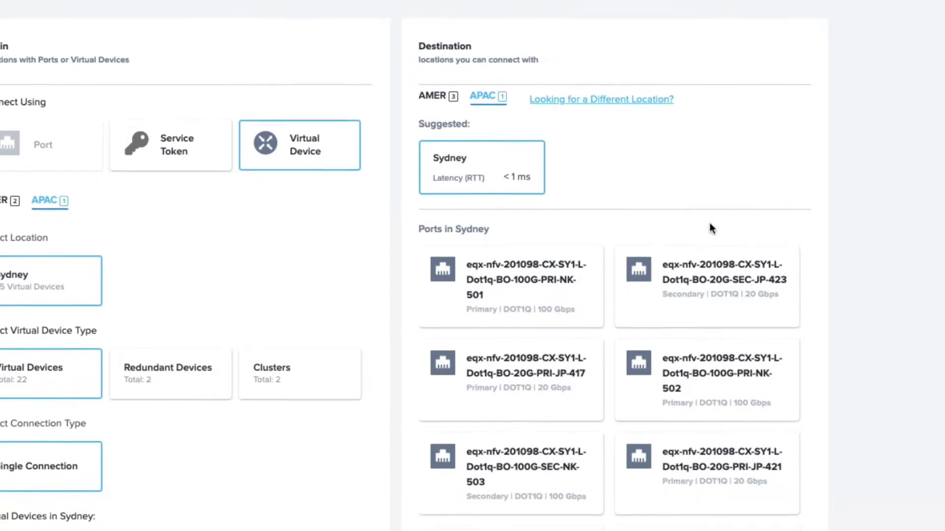
{"action": "left_click", "coordinate": [520, 297]}
{"action": "scroll", "coordinate": [873, 291], "scroll_direction": "down", "scroll_amount": 10}
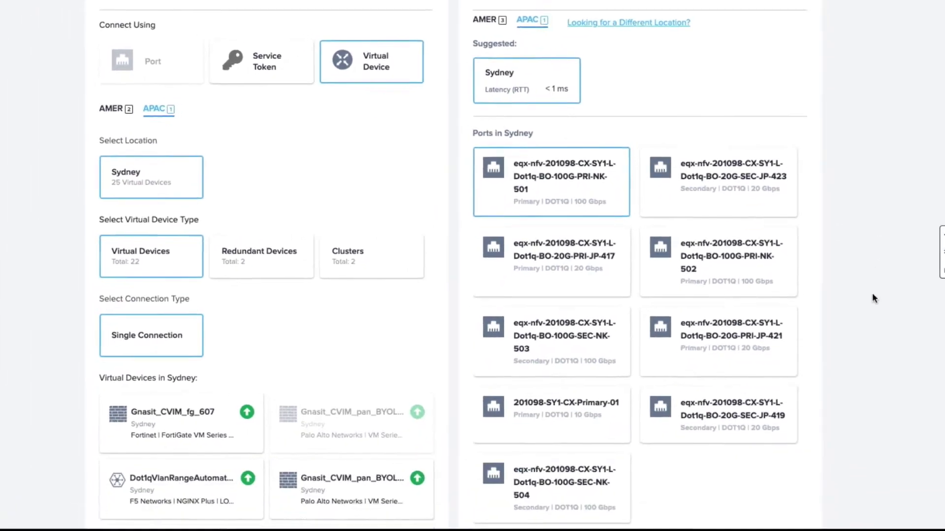
{"action": "scroll", "coordinate": [864, 312], "scroll_direction": "down", "scroll_amount": 5}
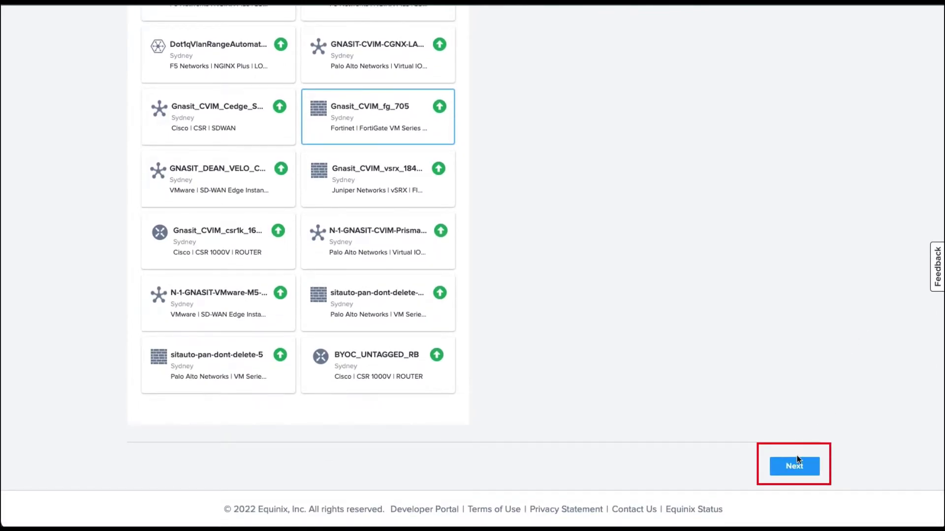
{"action": "left_click", "coordinate": [793, 467]}
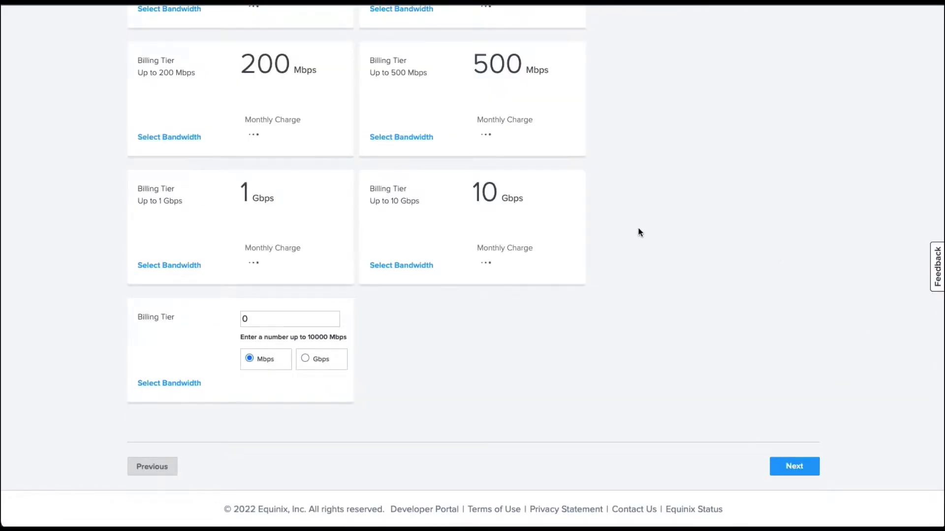
{"action": "scroll", "coordinate": [638, 229], "scroll_direction": "up", "scroll_amount": 8}
Name the connection 'myconnection' and set the Z-side VLAN range to 5-20
{"action": "scroll", "coordinate": [637, 229], "scroll_direction": "up", "scroll_amount": 5}
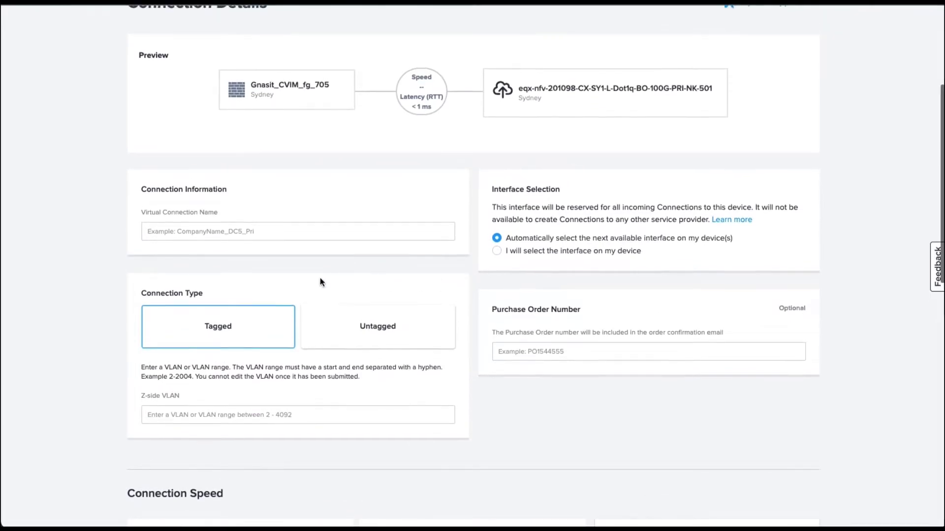
{"action": "left_click", "coordinate": [196, 160]}
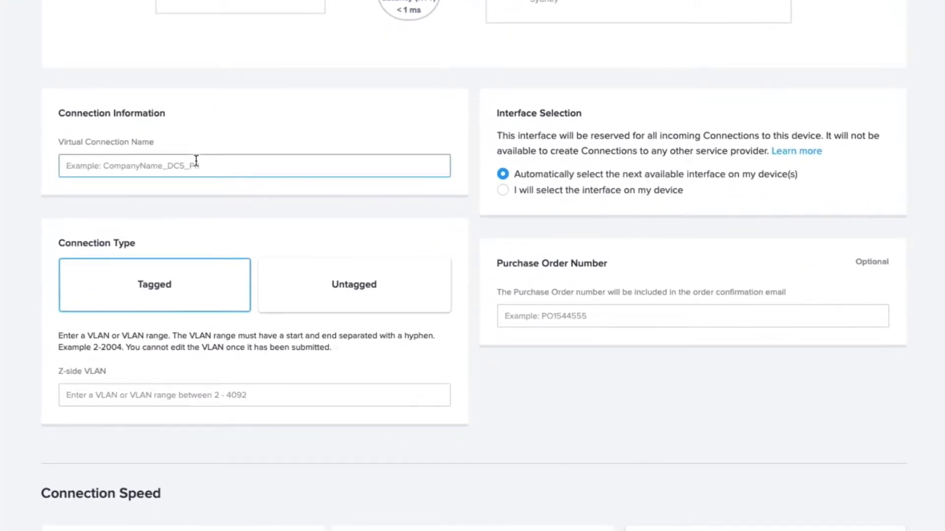
{"action": "type", "text": "myconnection"}
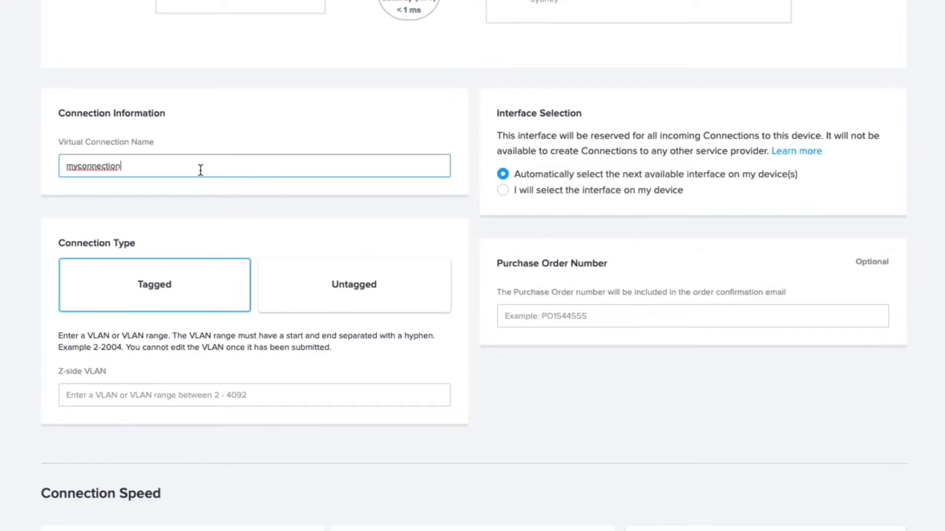
{"action": "left_click", "coordinate": [163, 391]}
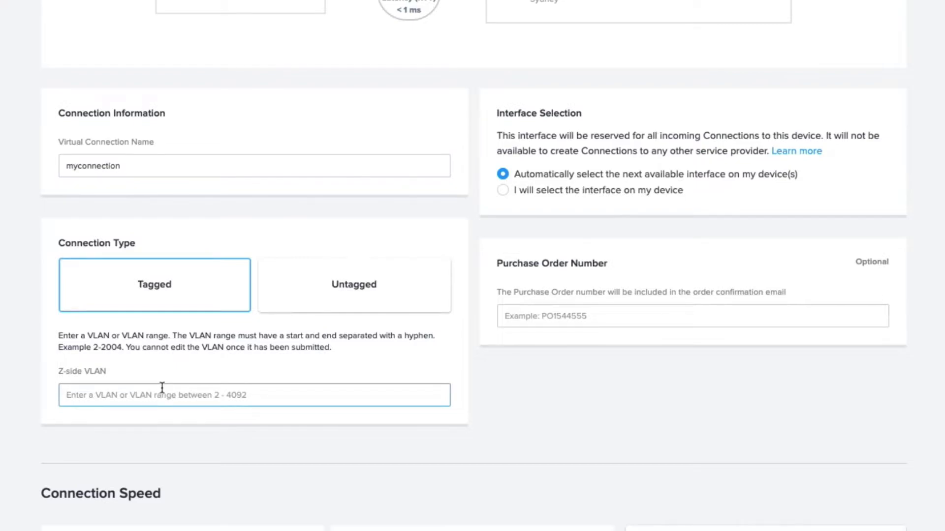
{"action": "type", "text": "5-20"}
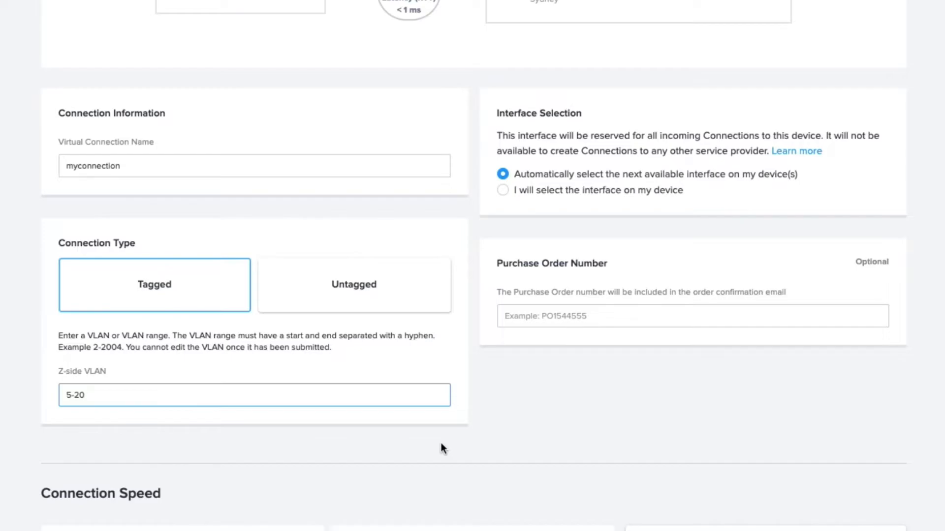
{"action": "scroll", "coordinate": [451, 441], "scroll_direction": "down", "scroll_amount": 1}
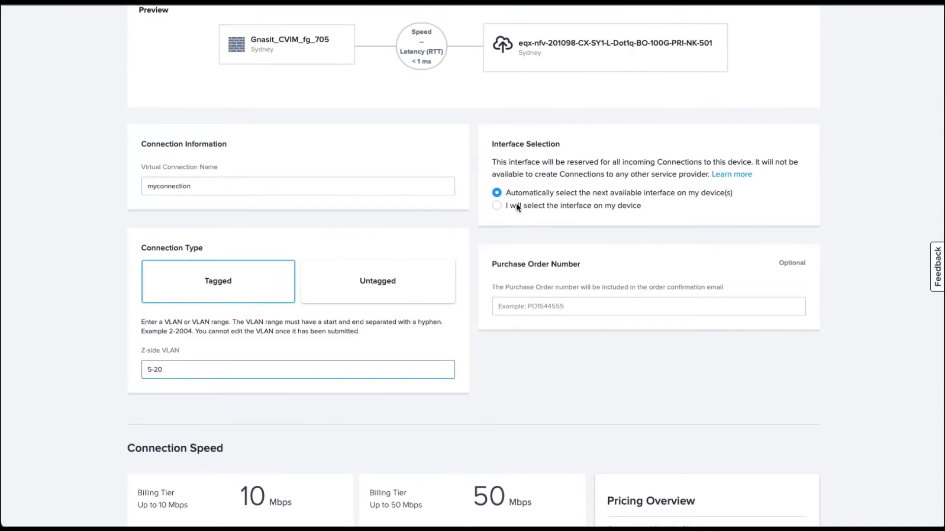
Keep automatic interface selection, choose the 200 Mbps tier, and submit the order
{"action": "left_click", "coordinate": [556, 202]}
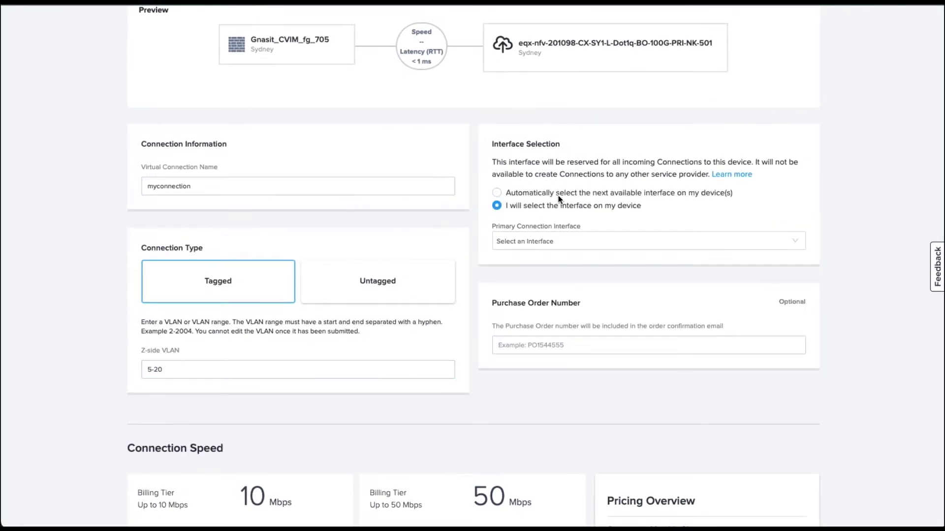
{"action": "left_click", "coordinate": [558, 196]}
{"action": "scroll", "coordinate": [558, 197], "scroll_direction": "down", "scroll_amount": 5}
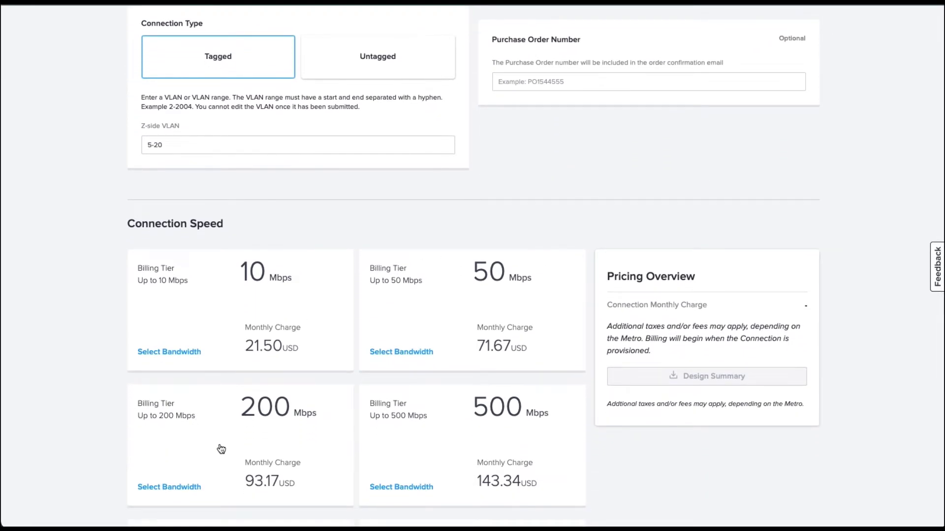
{"action": "left_click", "coordinate": [219, 449]}
{"action": "scroll", "coordinate": [514, 423], "scroll_direction": "down", "scroll_amount": 8}
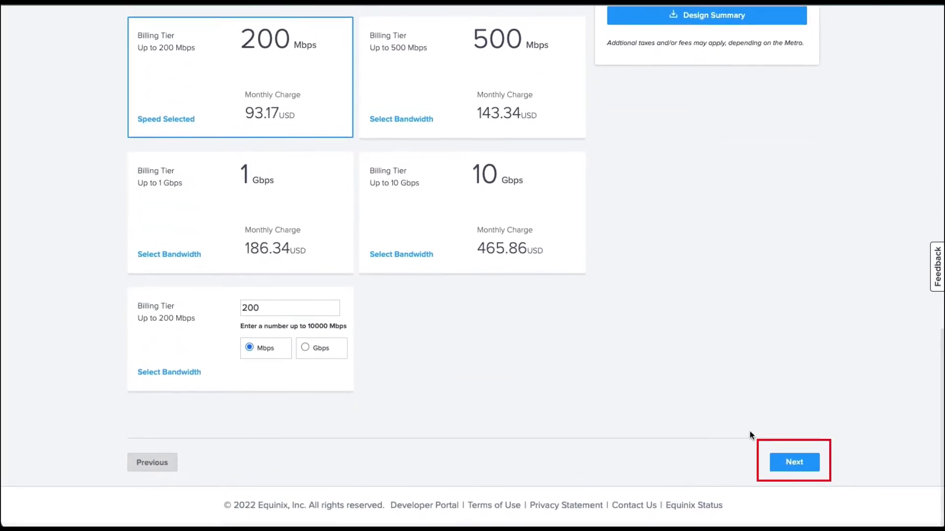
{"action": "left_click", "coordinate": [793, 458]}
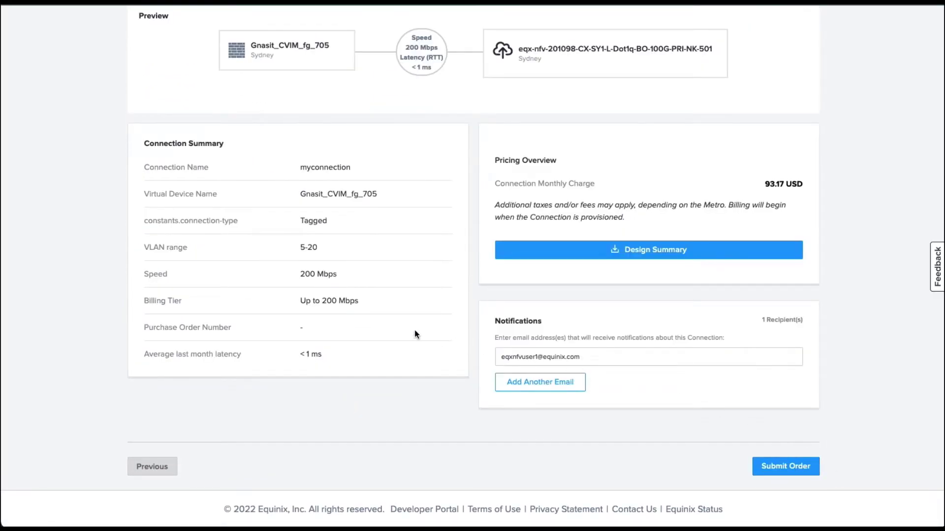
{"action": "left_click", "coordinate": [787, 468]}
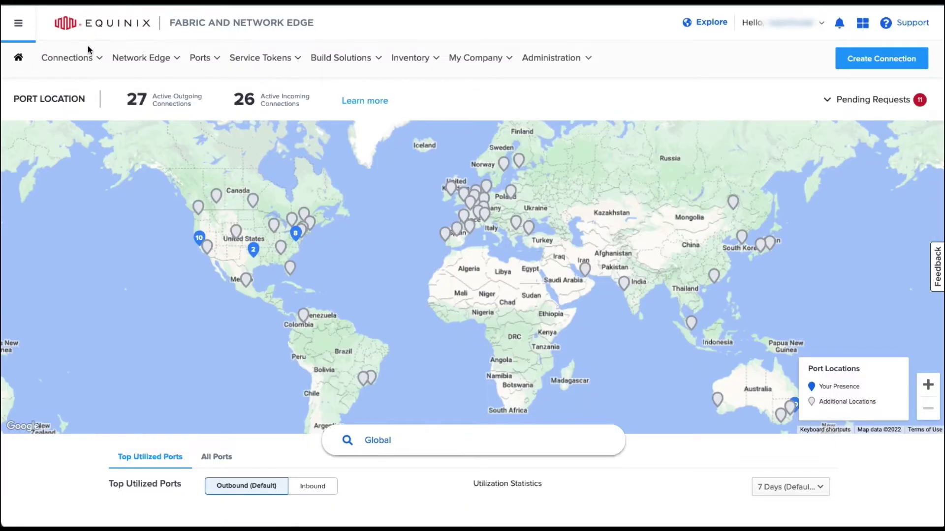
Open the Connections Inventory and show the Origin VLAN Tagging column
{"action": "left_click", "coordinate": [72, 58]}
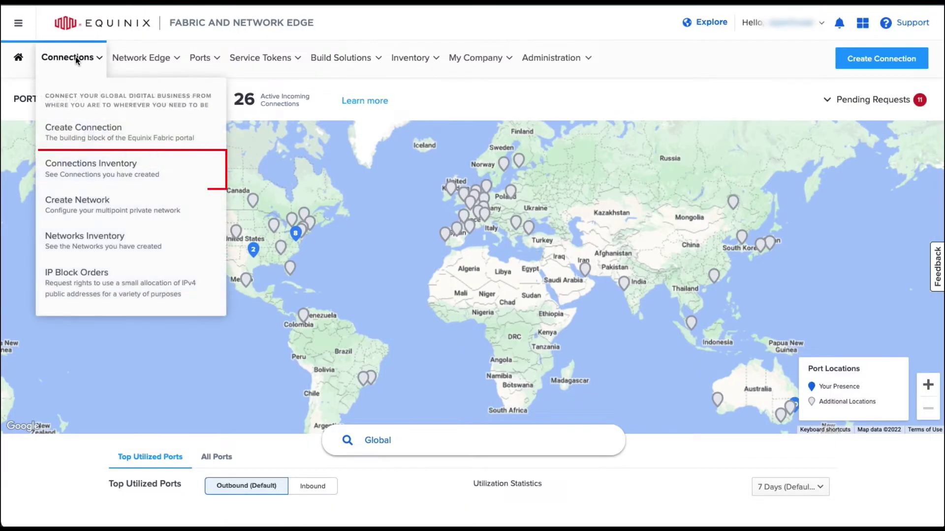
{"action": "left_click", "coordinate": [109, 176]}
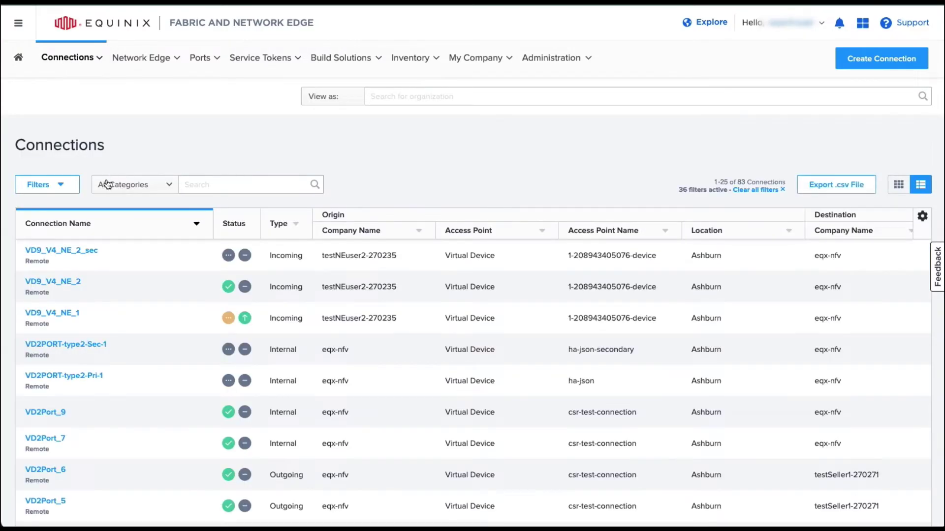
{"action": "scroll", "coordinate": [375, 303], "scroll_direction": "right", "scroll_amount": 6}
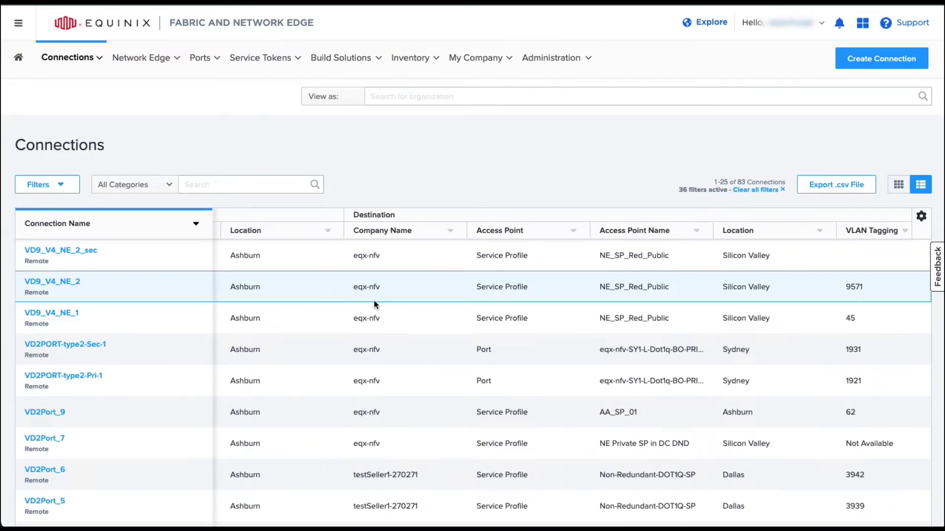
{"action": "scroll", "coordinate": [873, 271], "scroll_direction": "down", "scroll_amount": 2}
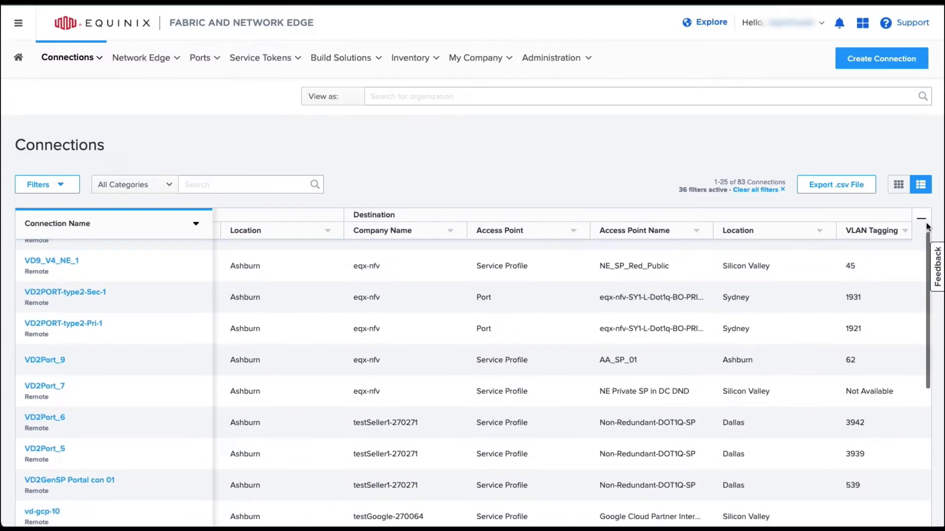
{"action": "scroll", "coordinate": [921, 216], "scroll_direction": "up", "scroll_amount": 2}
{"action": "left_click", "coordinate": [921, 219]}
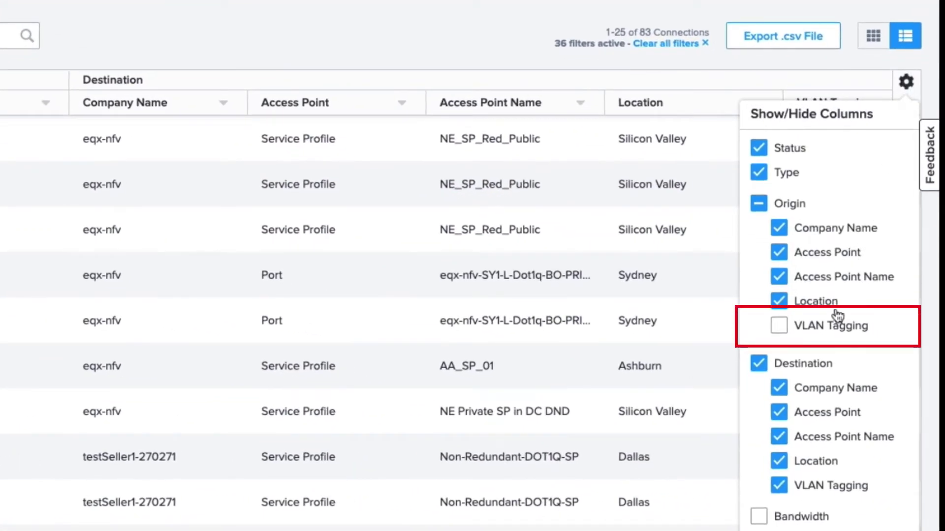
{"action": "left_click", "coordinate": [787, 328]}
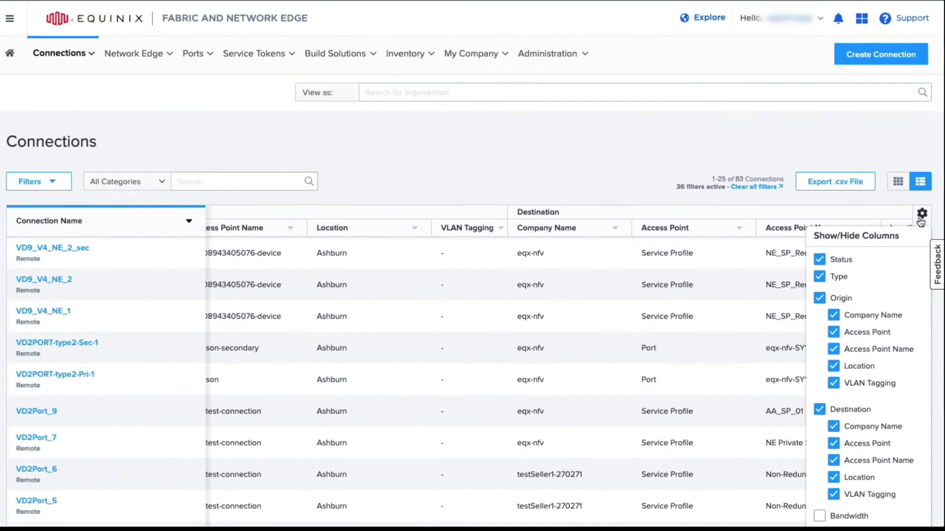
{"action": "scroll", "coordinate": [866, 193], "scroll_direction": "right", "scroll_amount": 5}
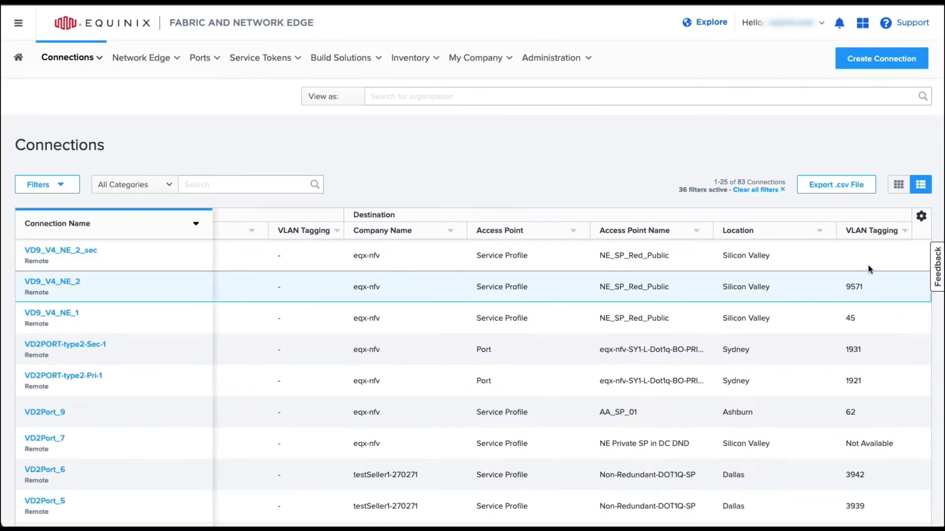
Go to page 2 of the inventory, showing entries 26–50 of 83
{"action": "scroll", "coordinate": [868, 266], "scroll_direction": "down", "scroll_amount": 10}
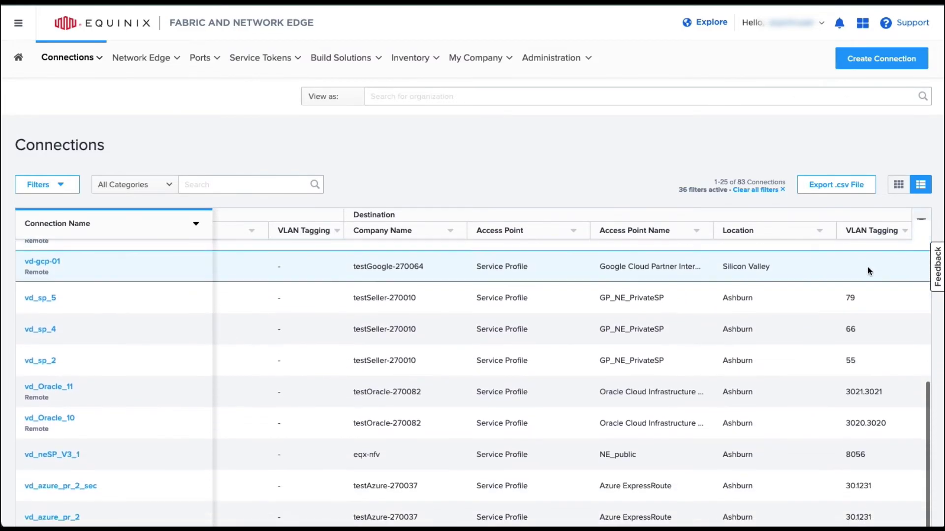
{"action": "scroll", "coordinate": [868, 270], "scroll_direction": "down", "scroll_amount": 5}
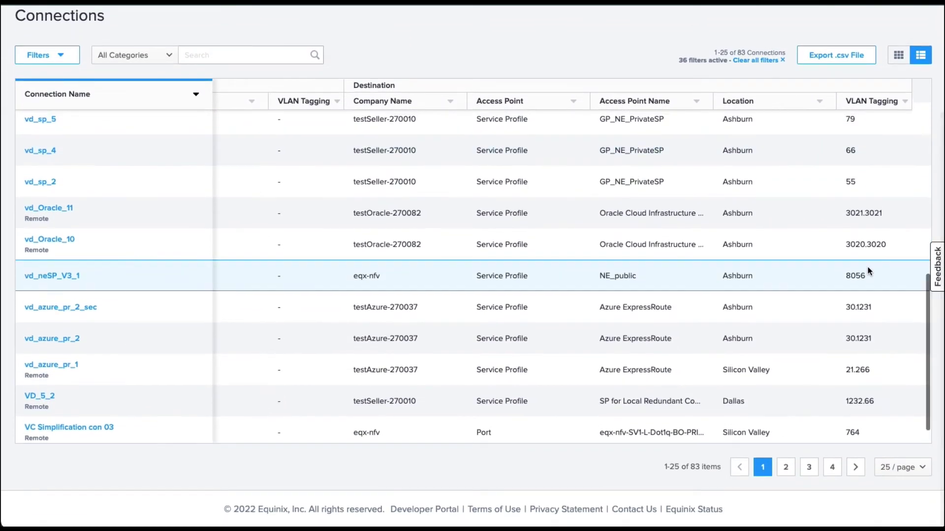
{"action": "scroll", "coordinate": [868, 270], "scroll_direction": "up", "scroll_amount": 5}
{"action": "left_click", "coordinate": [785, 467]}
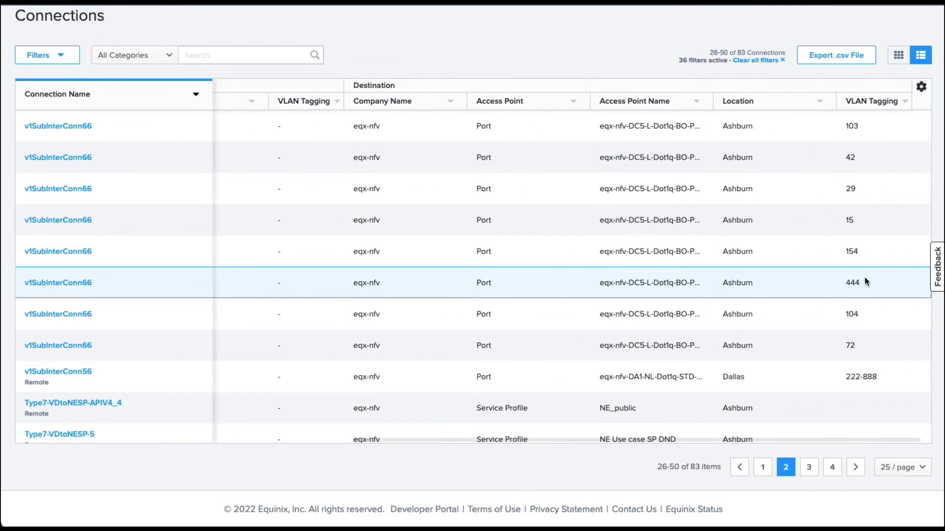
{"action": "scroll", "coordinate": [866, 278], "scroll_direction": "down", "scroll_amount": 3}
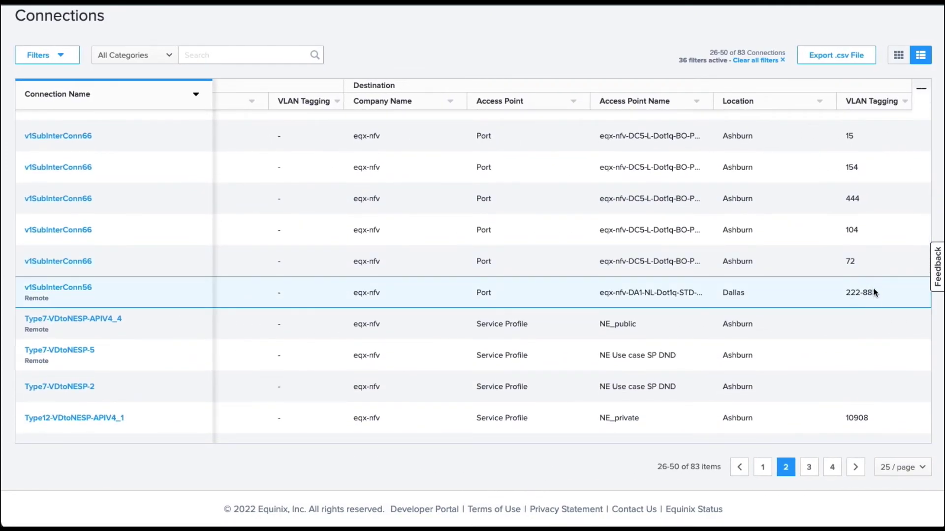